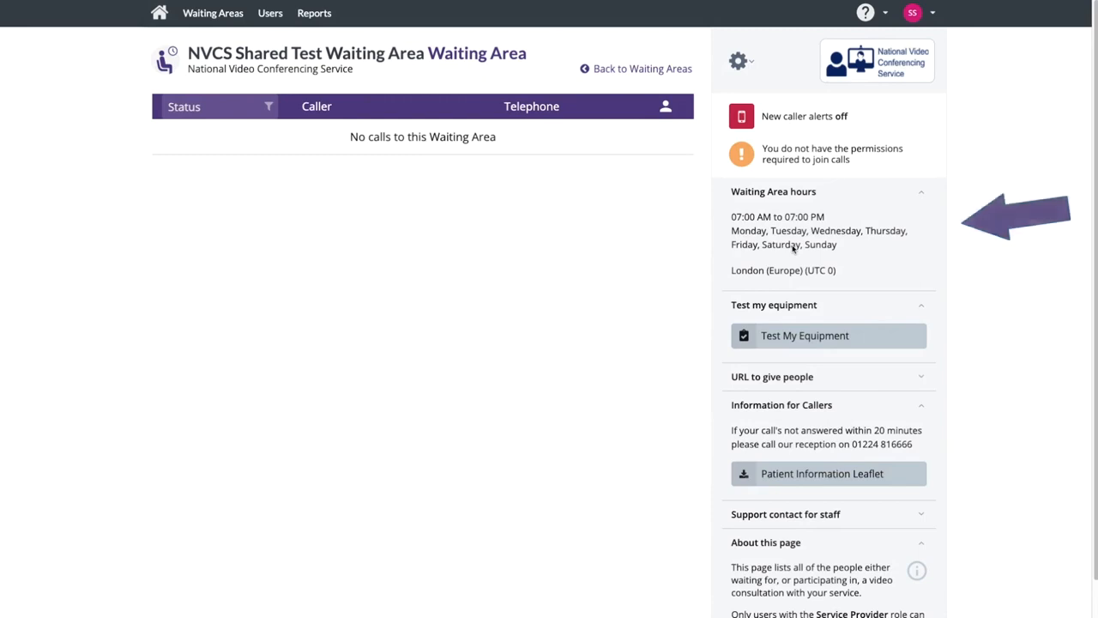
Step: Copy the waiting area's caller URL to the clipboard, then briefly view the staff support contact details
click(802, 379)
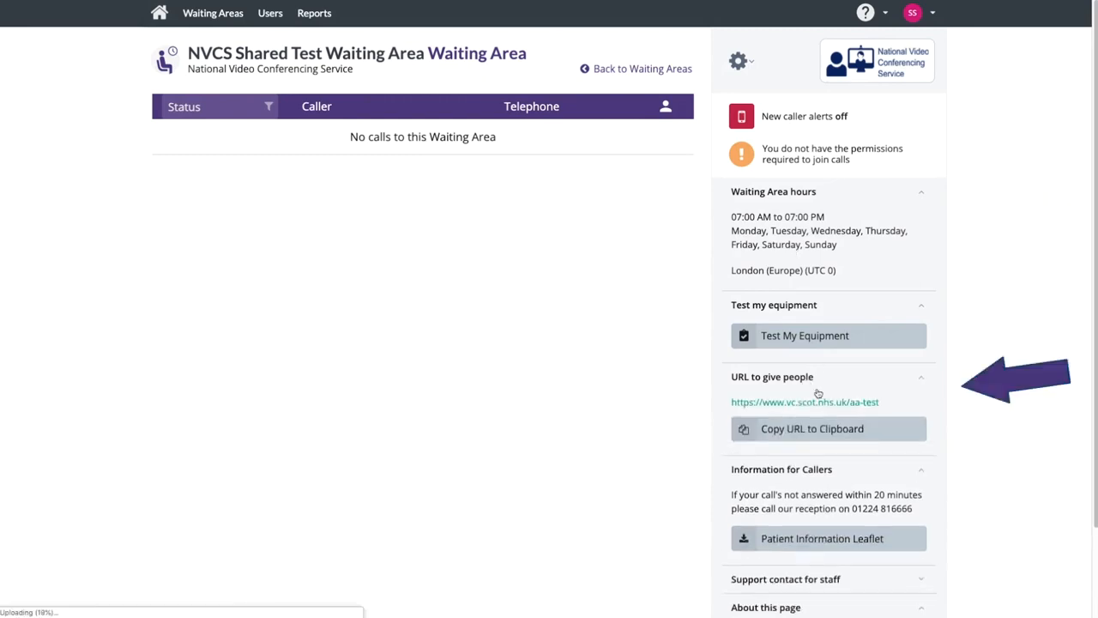
click(840, 431)
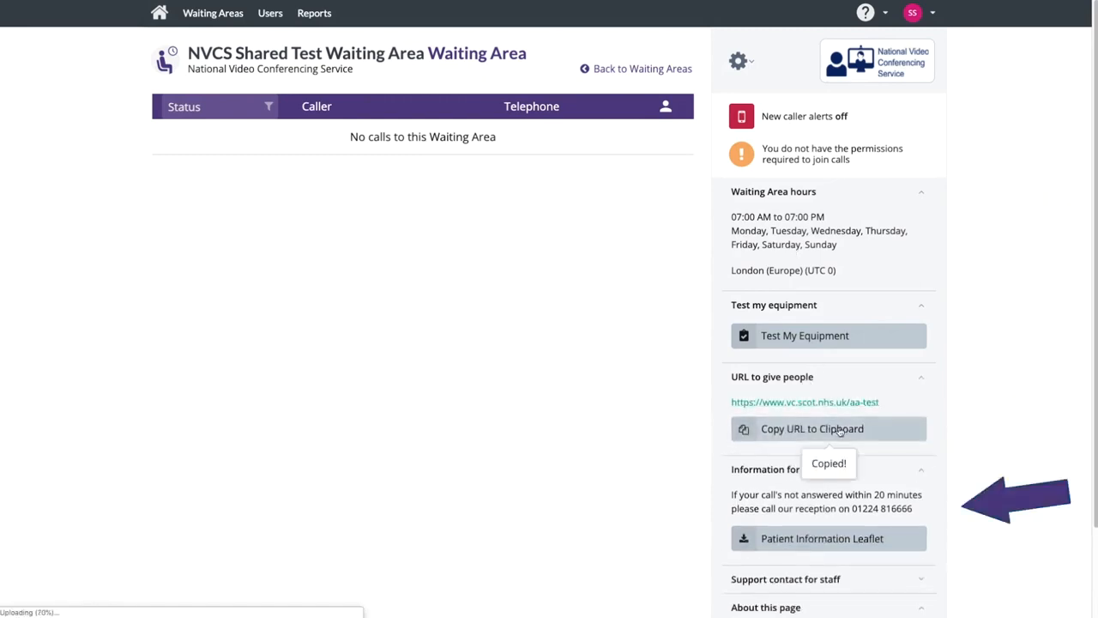
scroll(674, 439, down, 2)
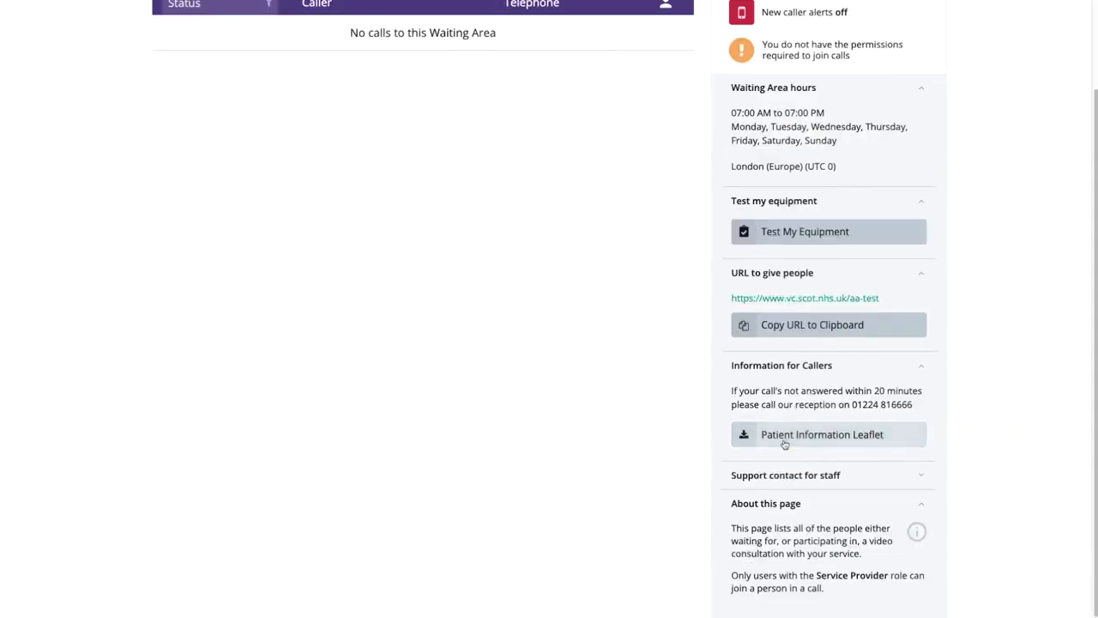
click(802, 476)
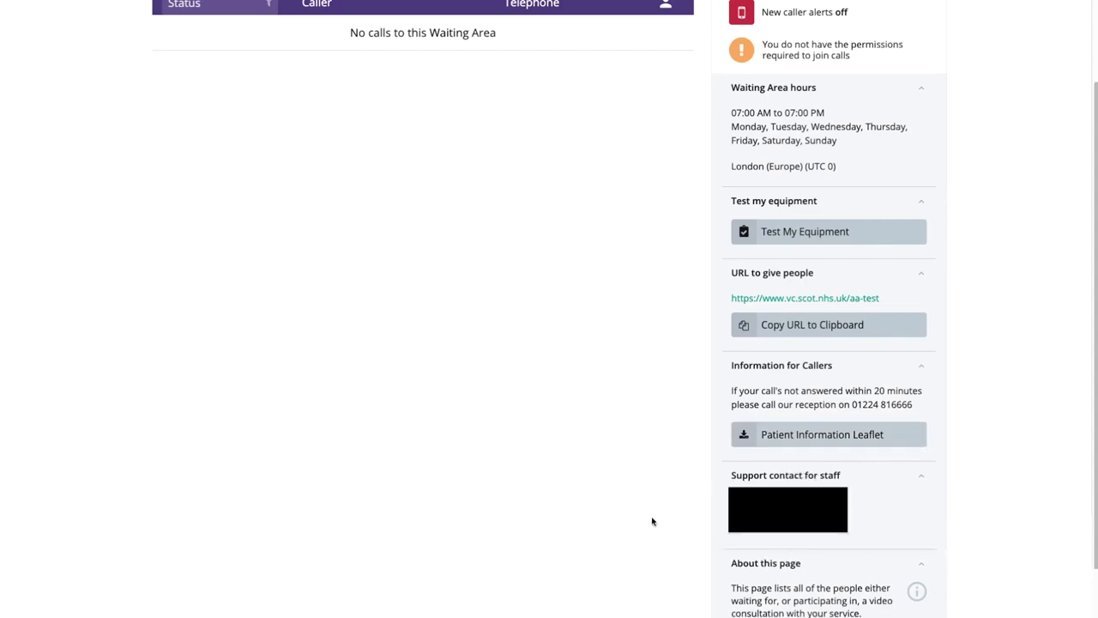
click(836, 477)
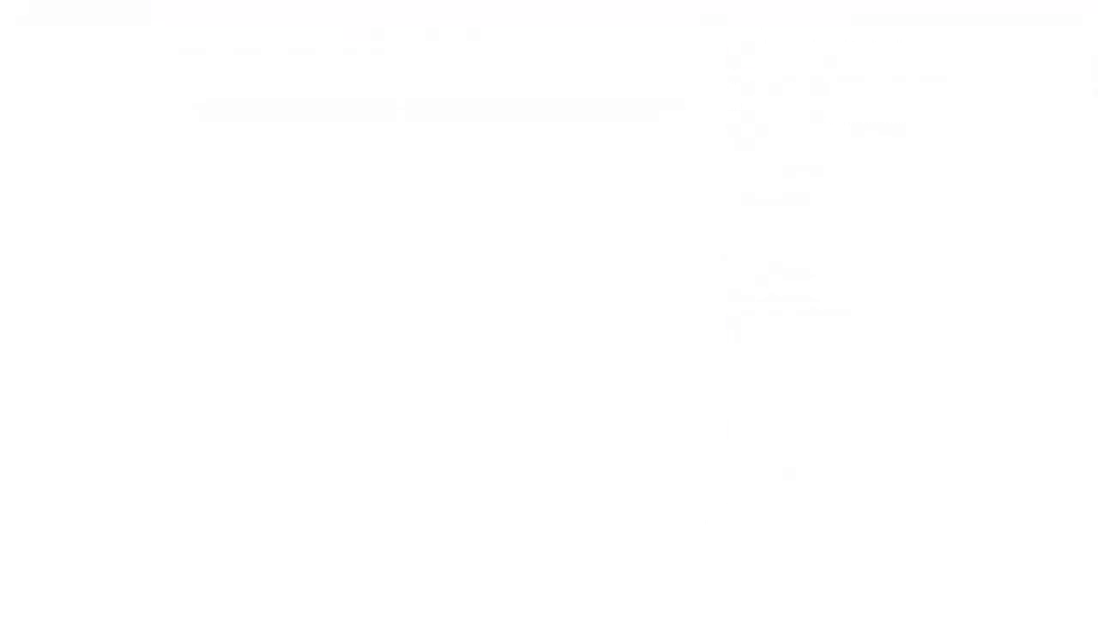
Step: Suspend caller access with the notice 'This Waiting Room is closed until further notice', then restore access
click(753, 63)
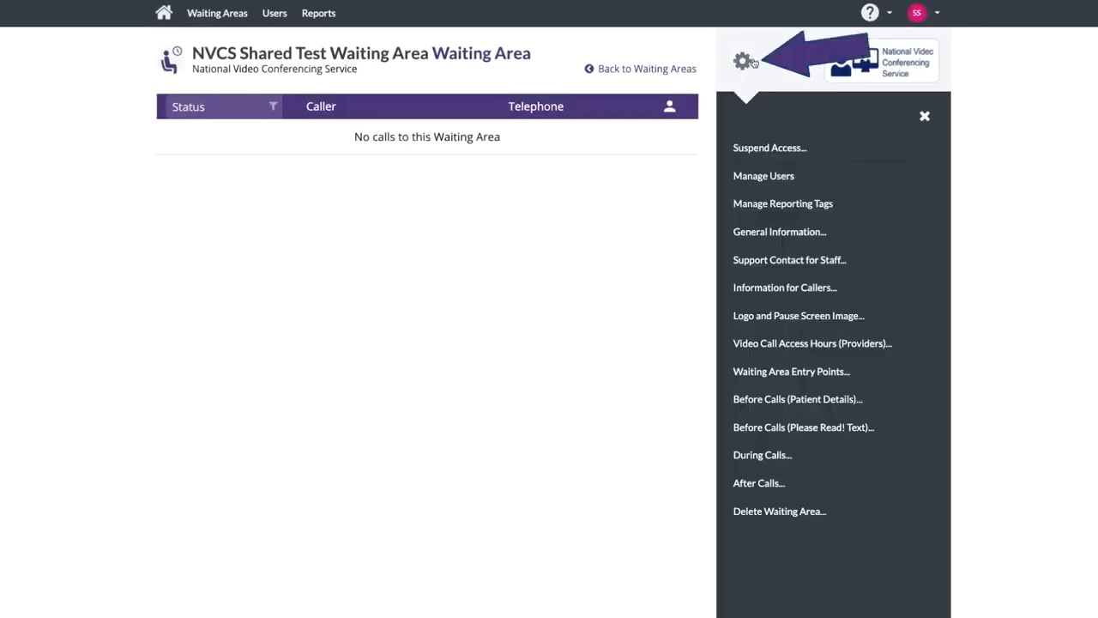
click(765, 151)
text(This Waiting Room)
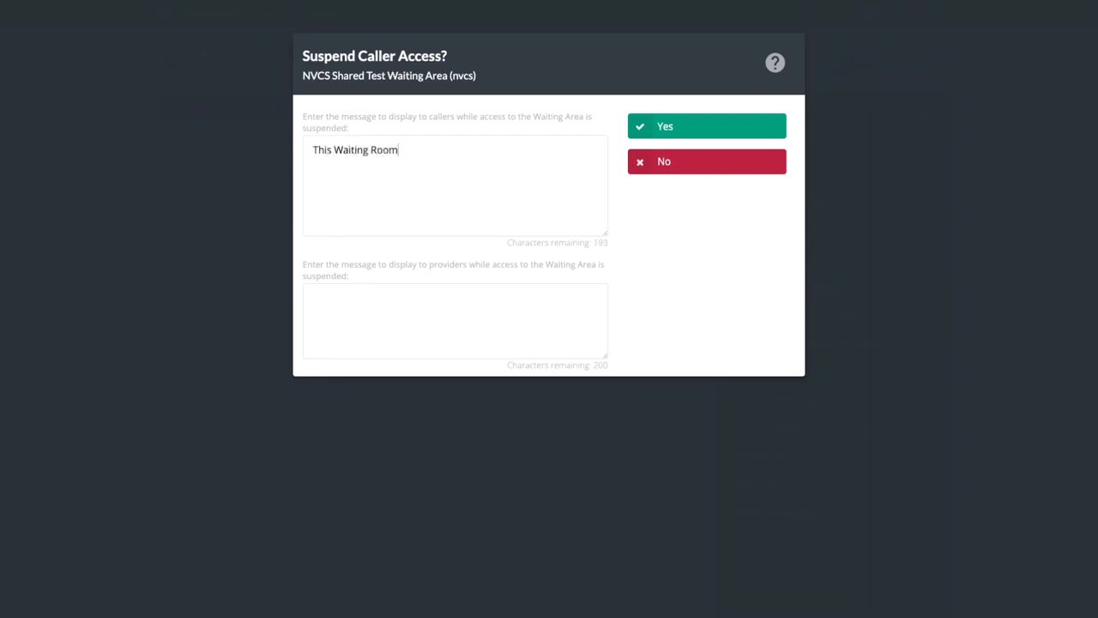
text( is closed until further notice)
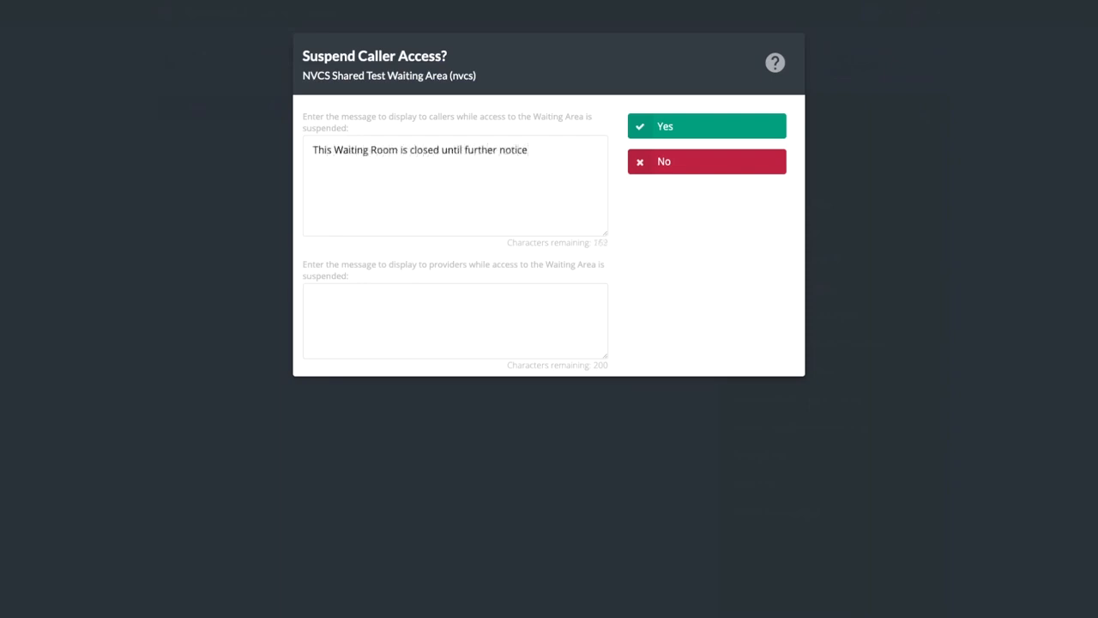
click(675, 129)
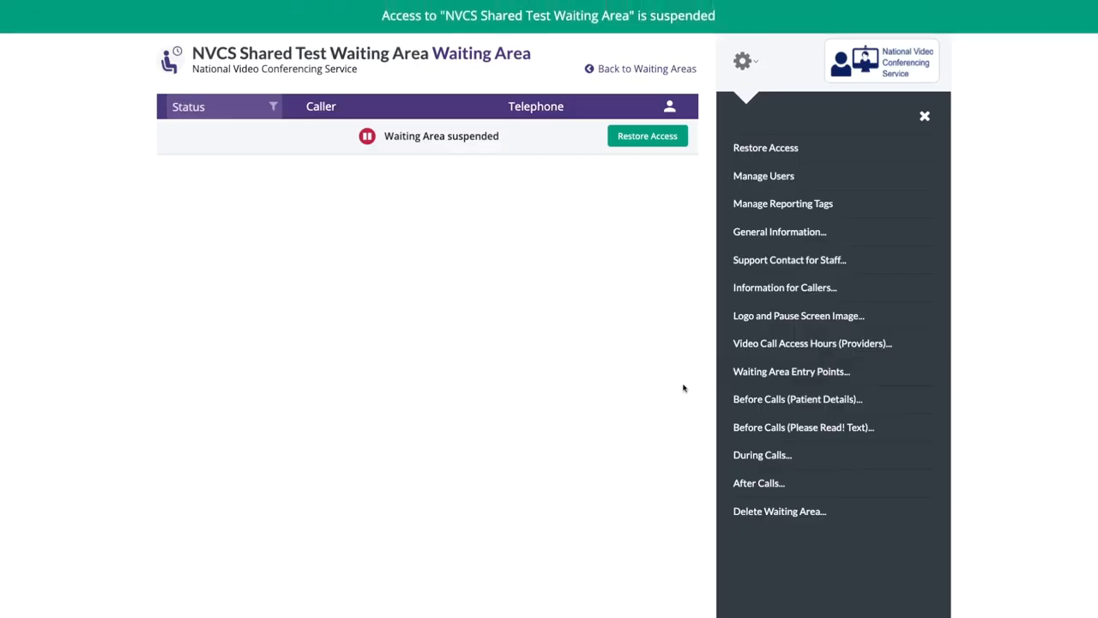
click(642, 138)
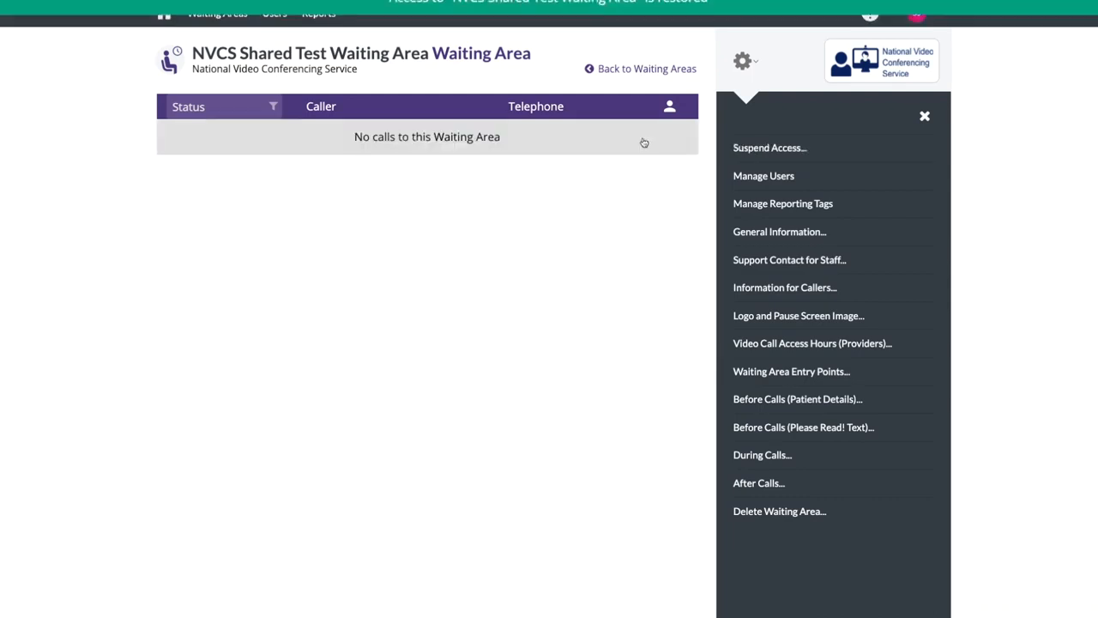
Step: Invite the new user by e-mail address with the Service Provider role, then open the invitation's actions
click(765, 175)
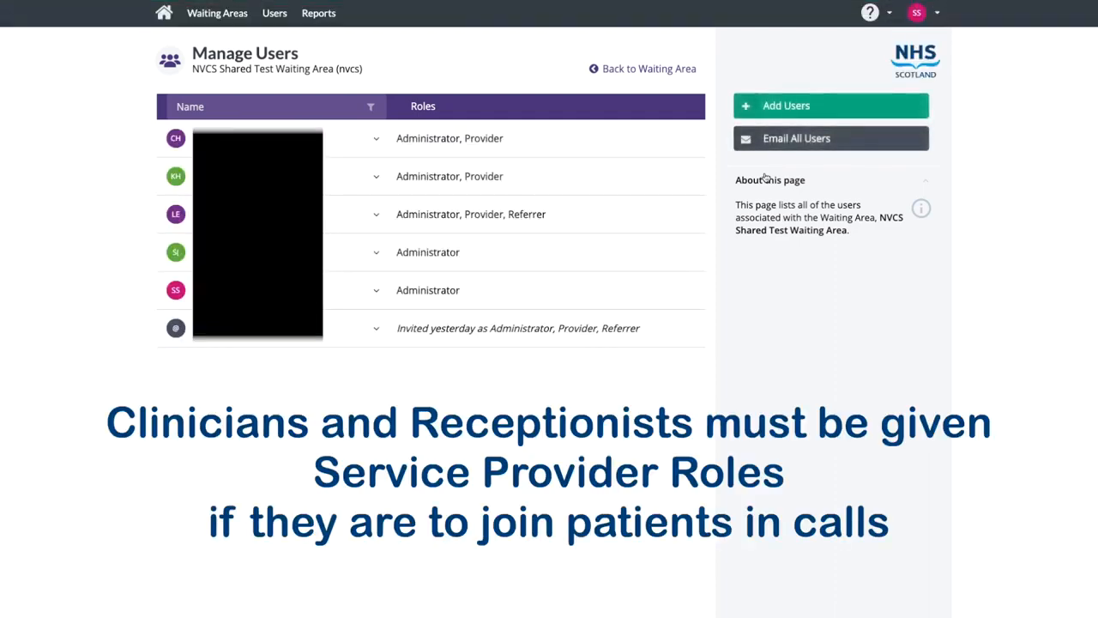
click(776, 105)
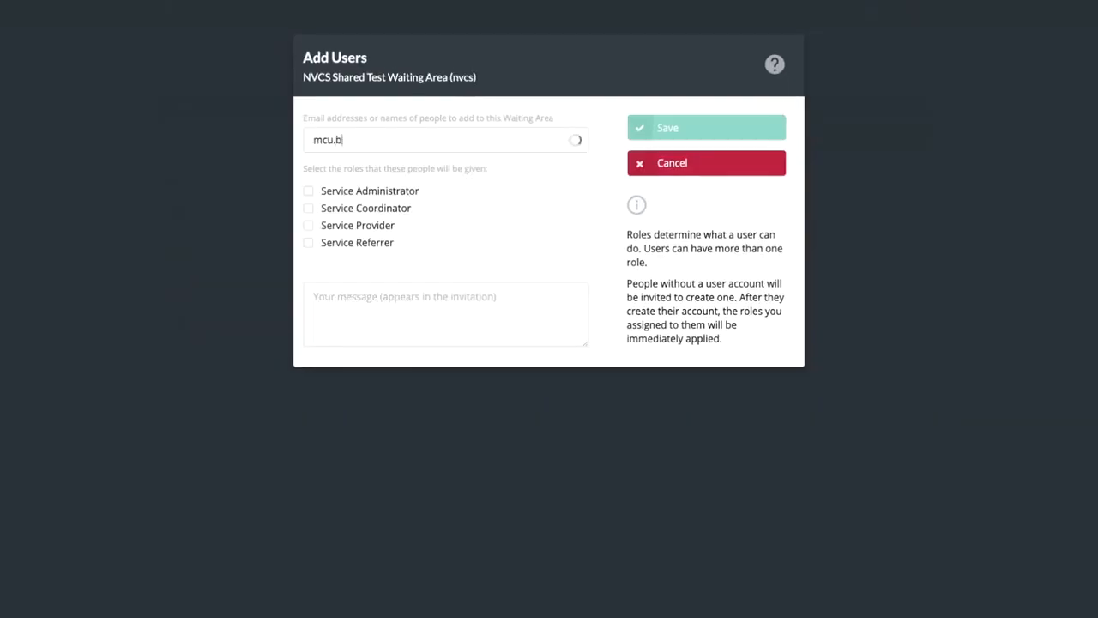
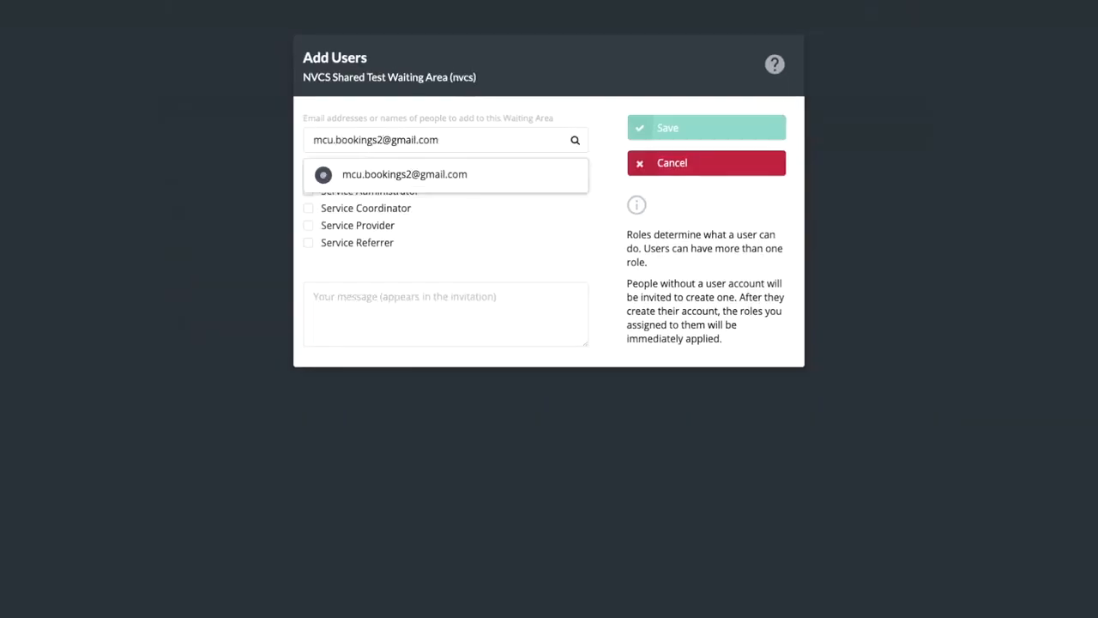
click(408, 178)
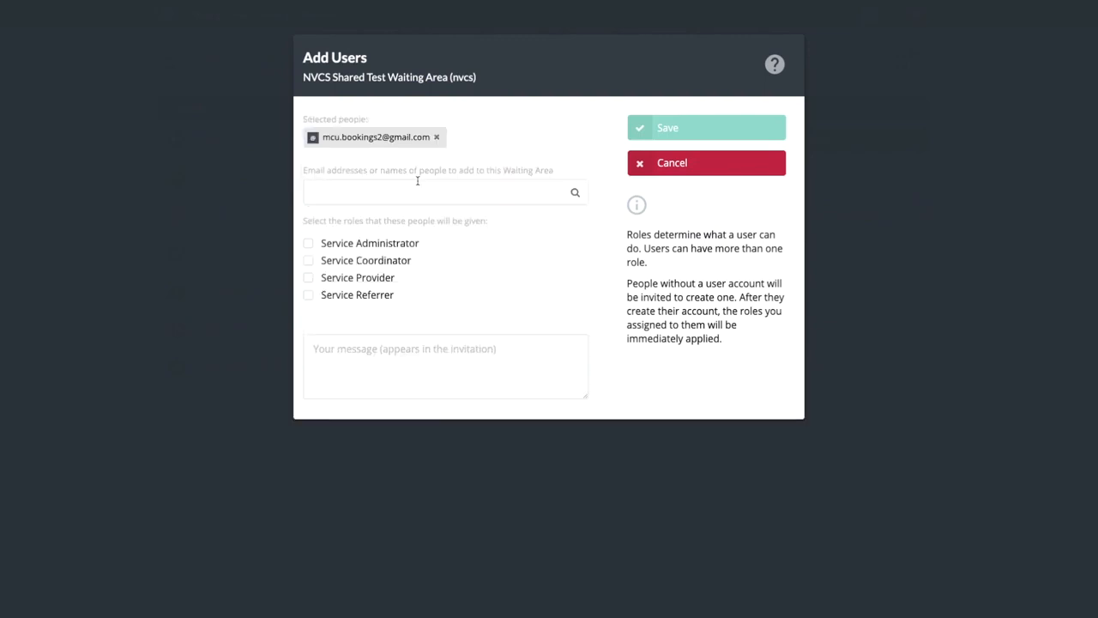
click(308, 282)
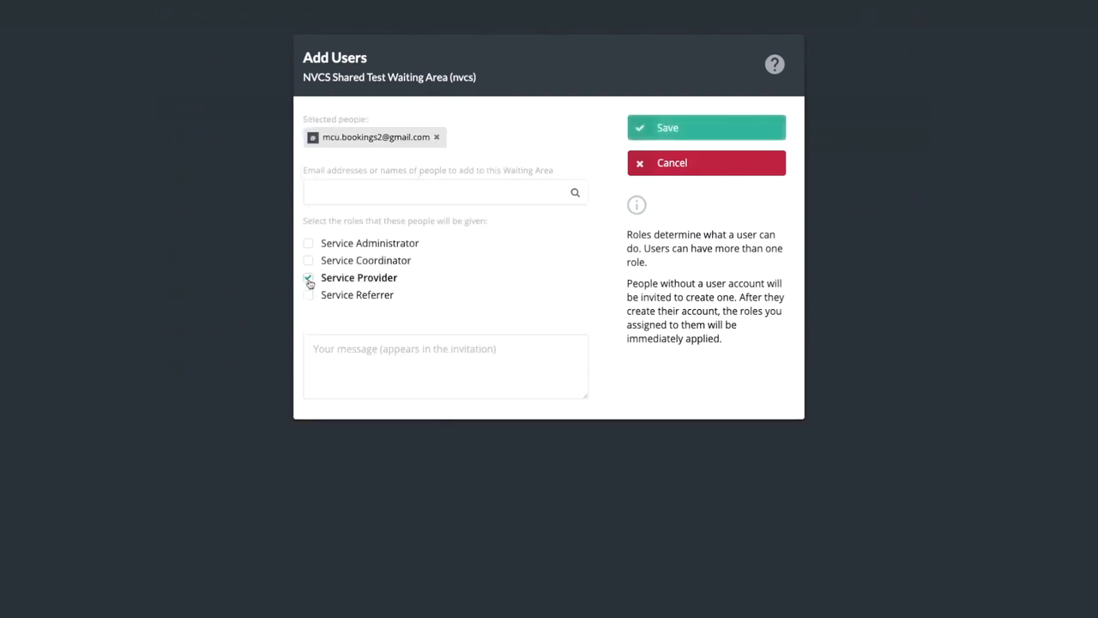
click(677, 127)
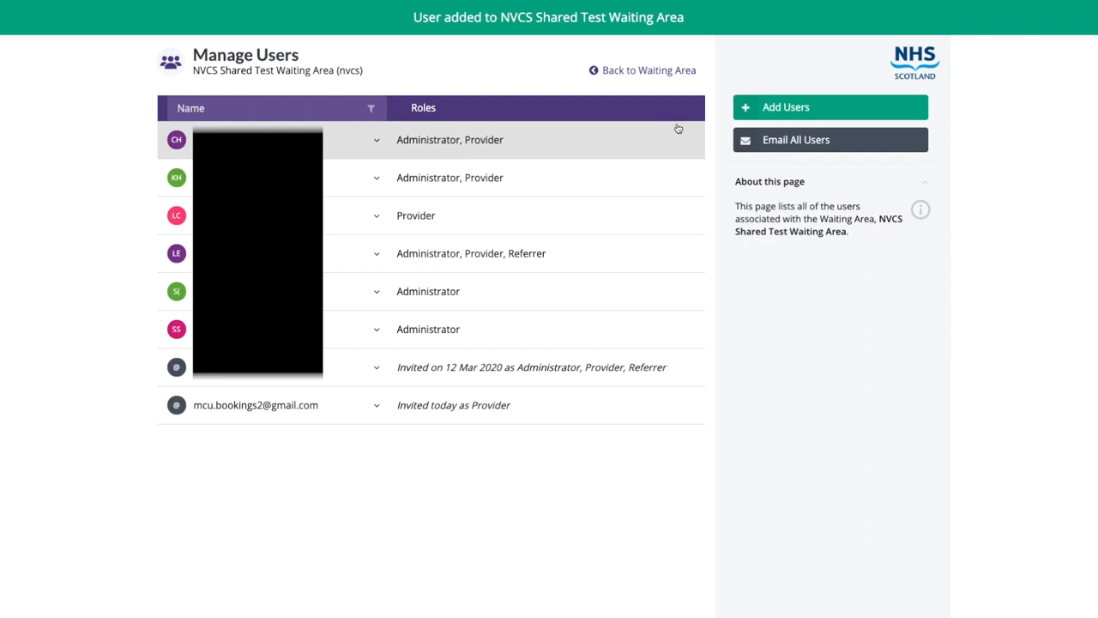
click(318, 410)
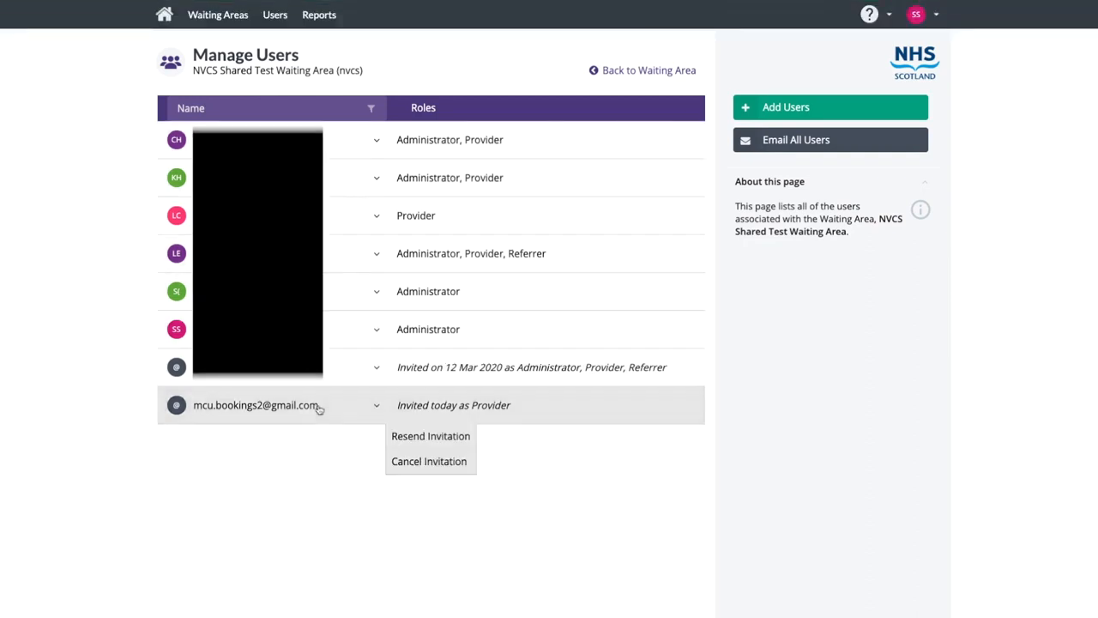
click(426, 470)
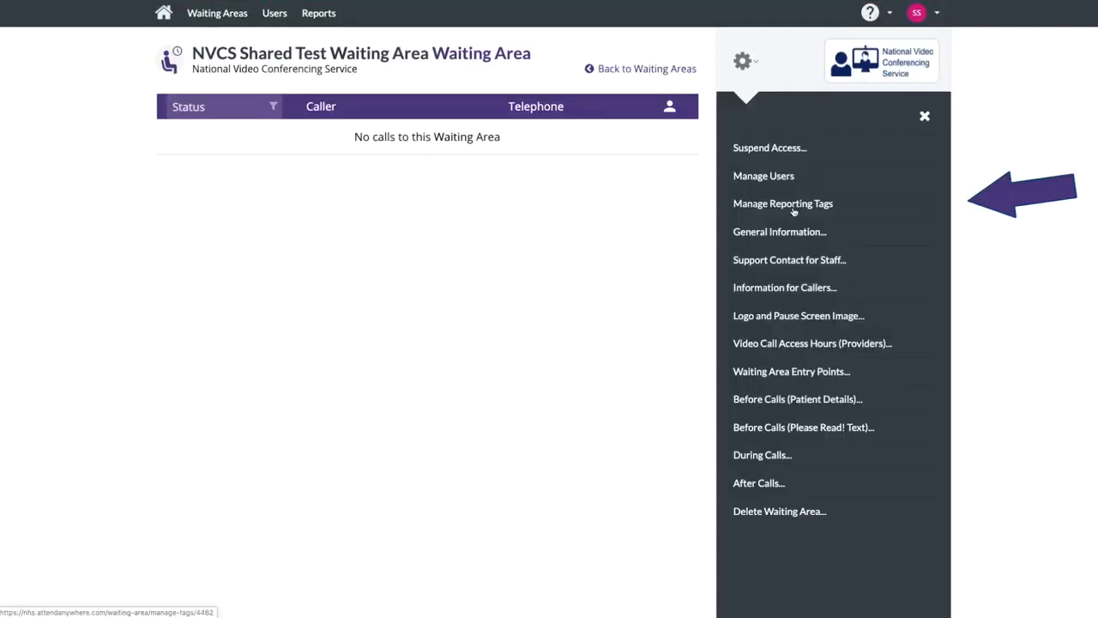
click(794, 206)
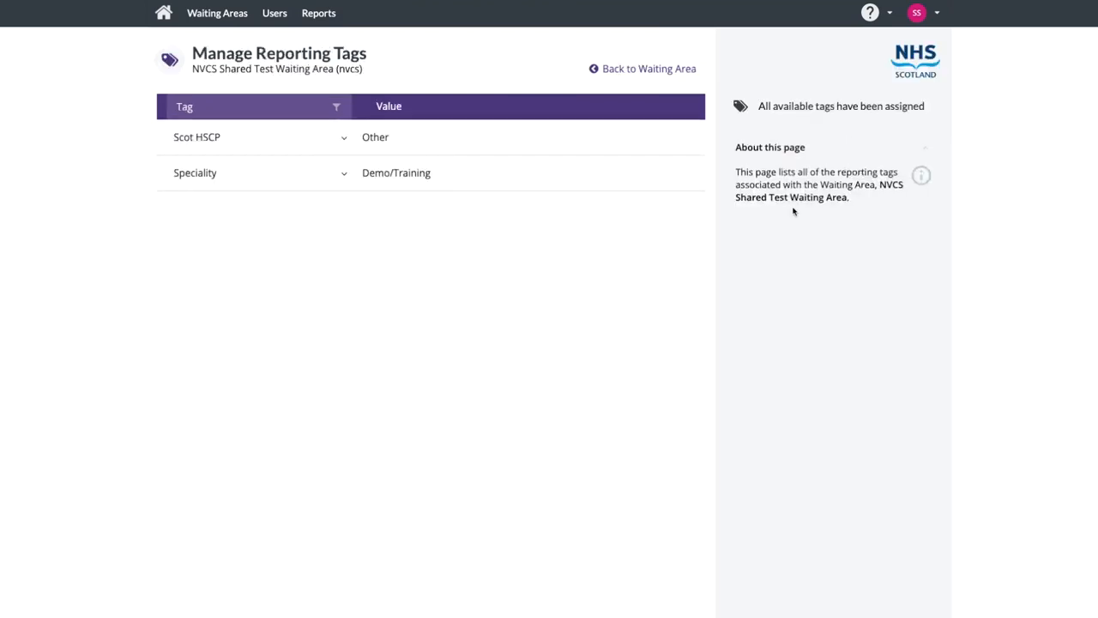
click(614, 71)
click(743, 61)
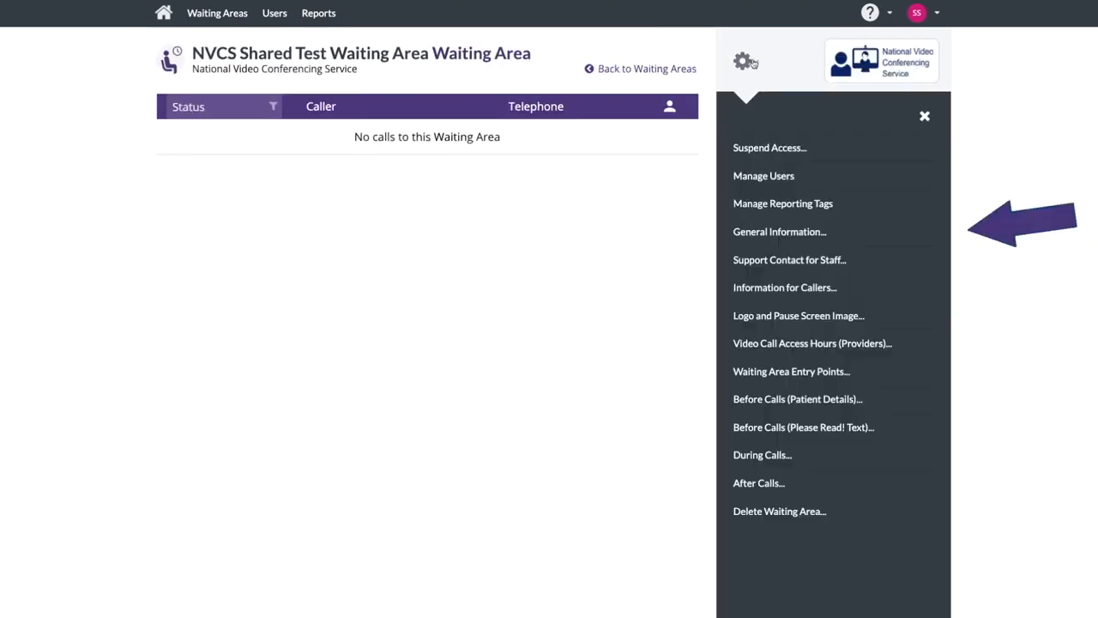
click(778, 234)
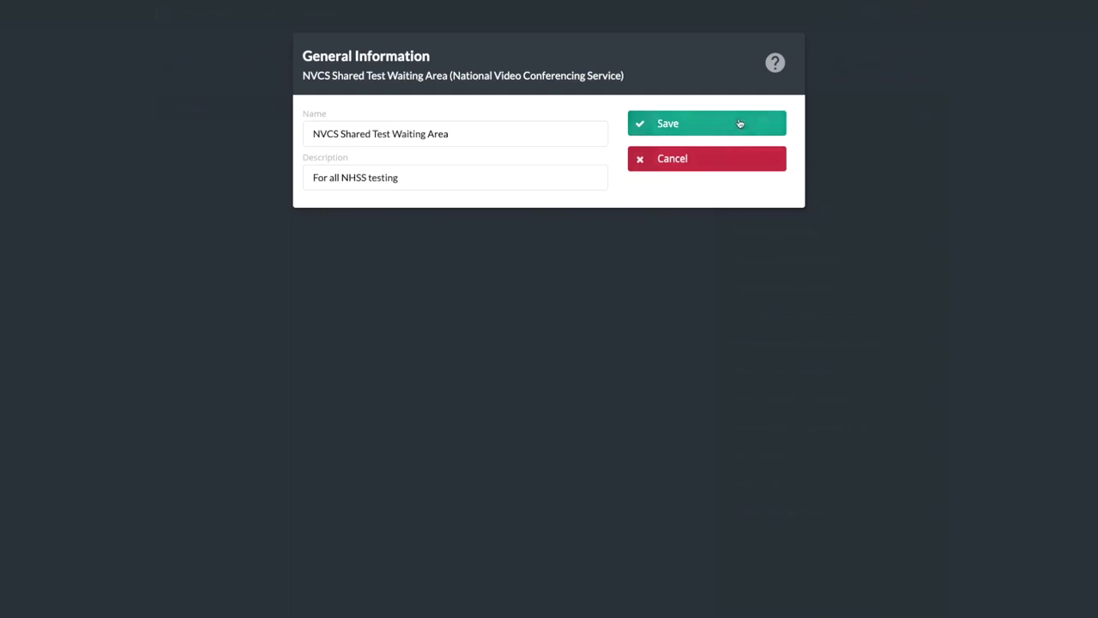
click(733, 163)
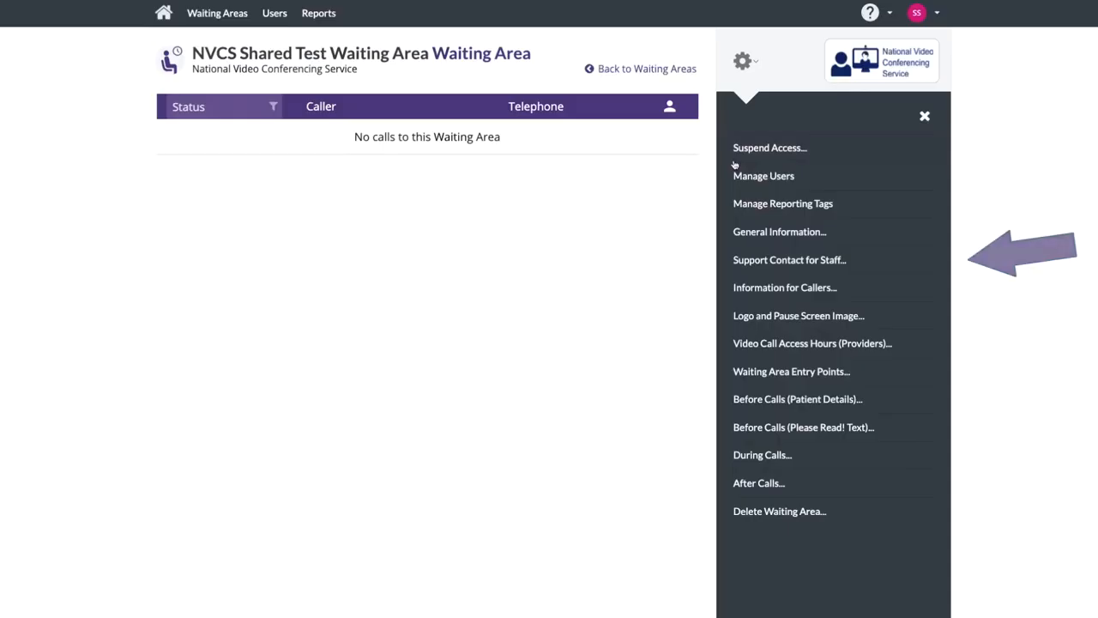
click(752, 264)
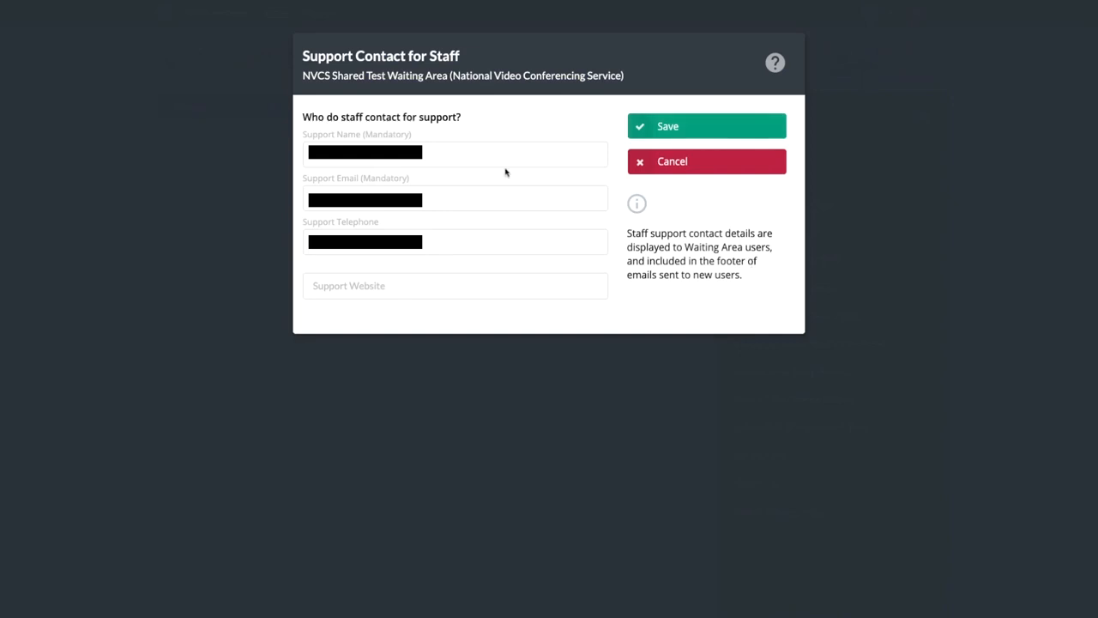
click(465, 284)
text(https://)
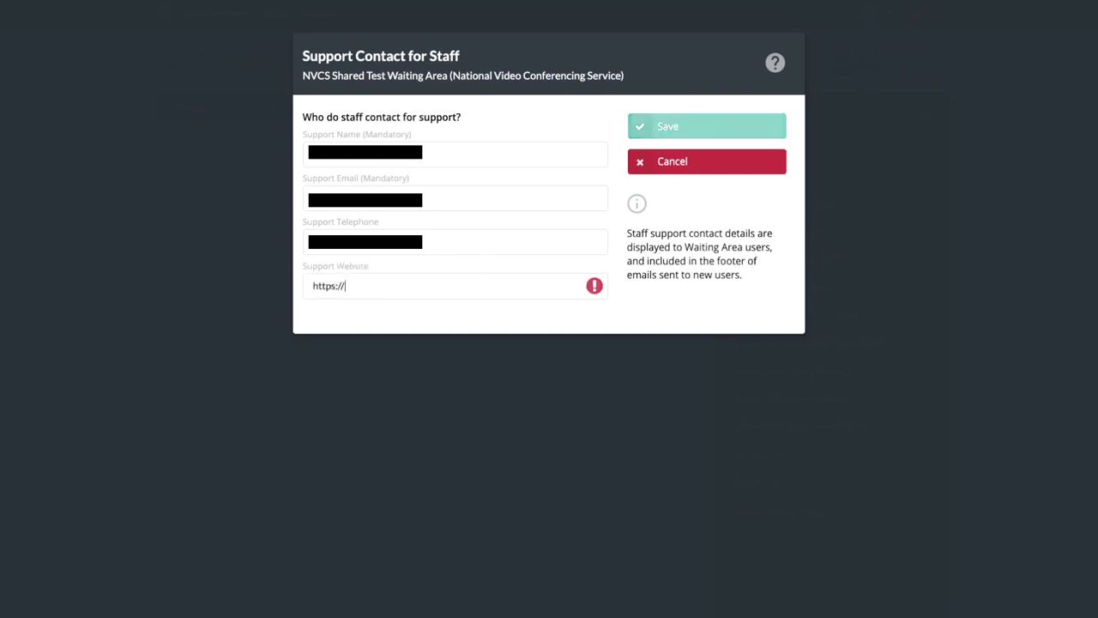
text(www.vc.scot.nhs.uk/attend)
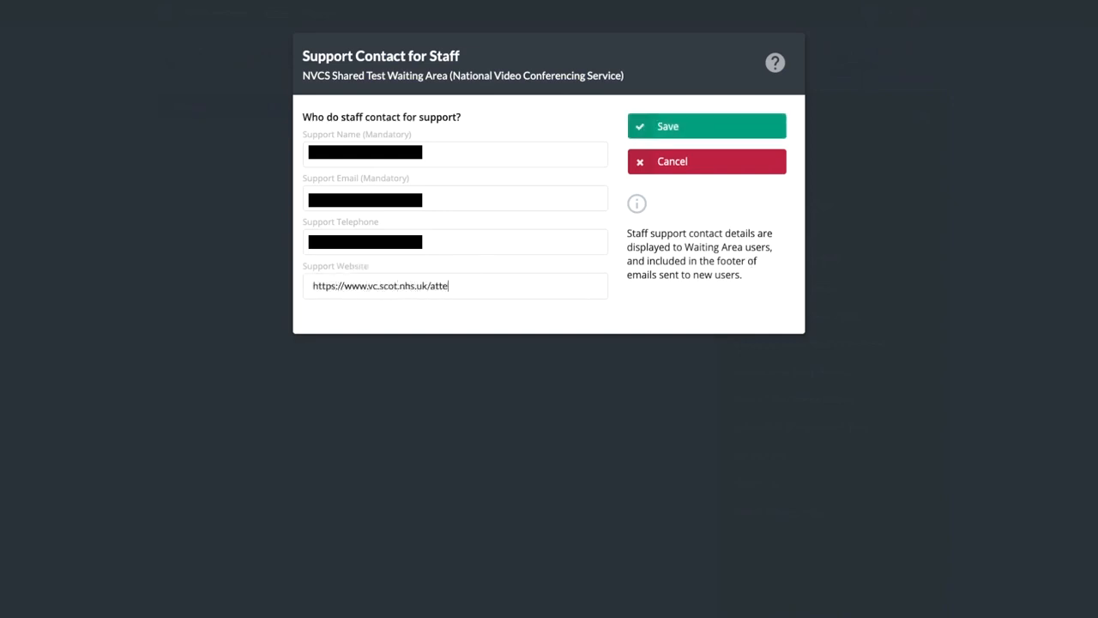
text(anywhere)
click(709, 126)
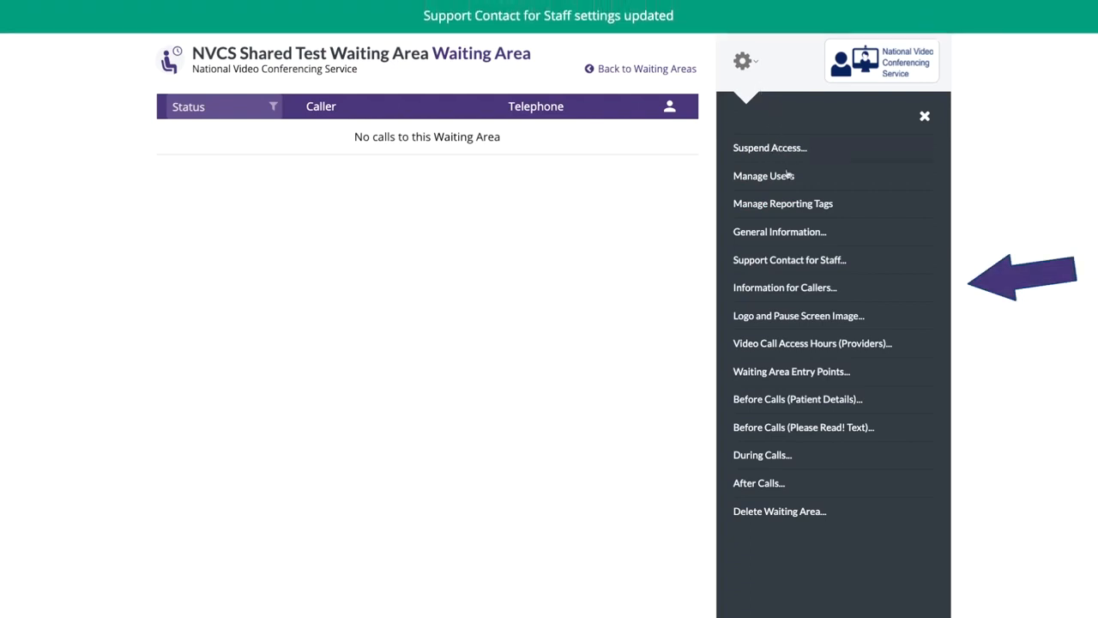
Step: Review the Information for Callers text and leaflet options, then bring up Logo and Pause Screen Image settings
click(776, 289)
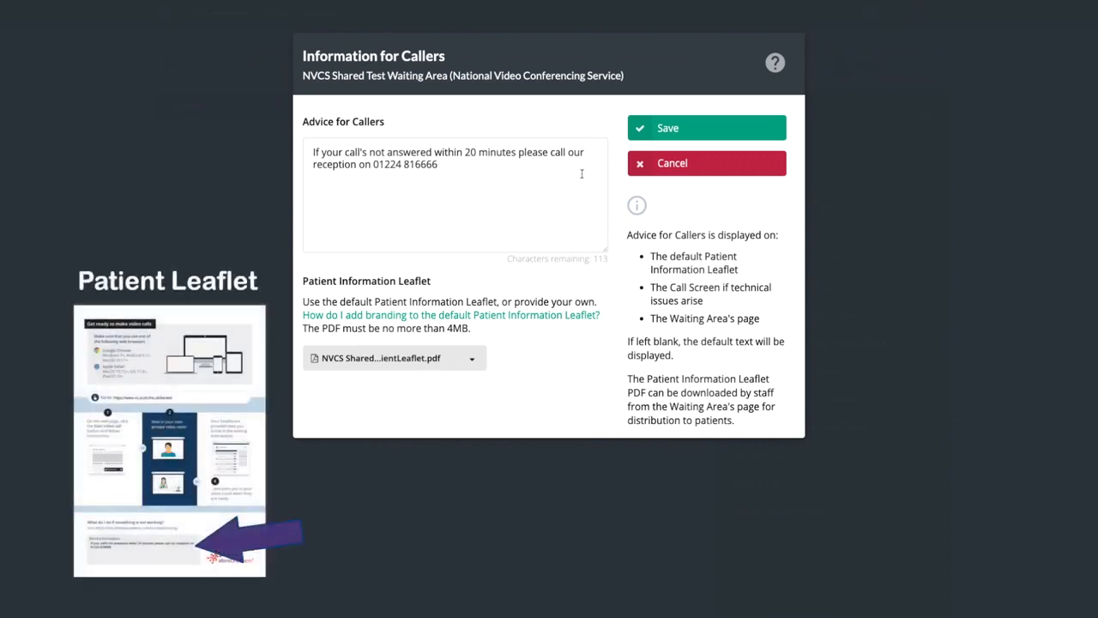
click(402, 358)
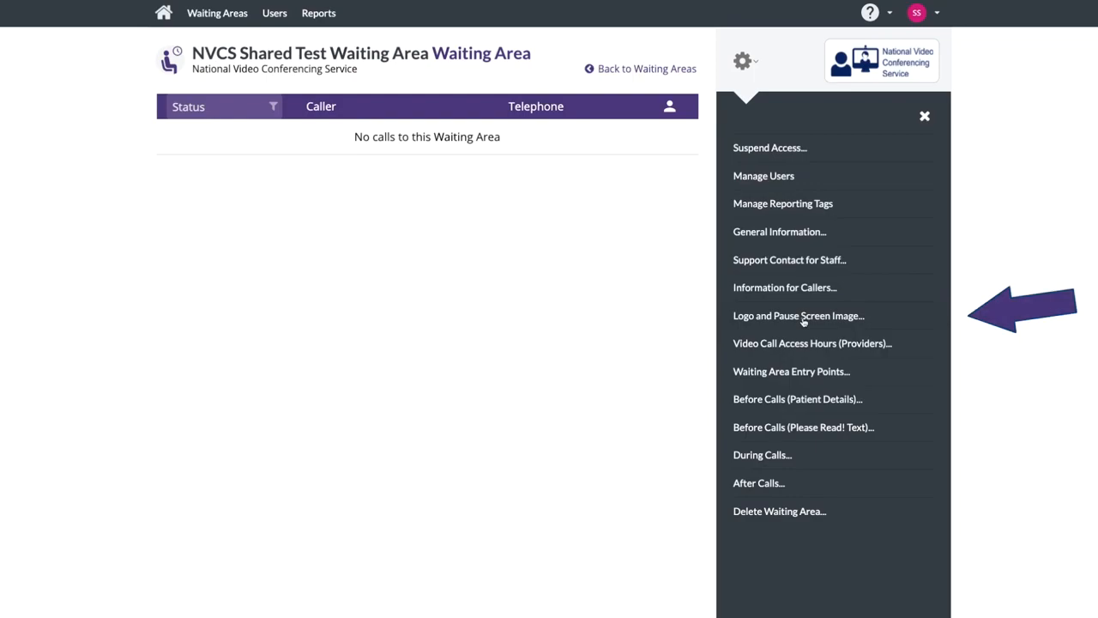
click(799, 316)
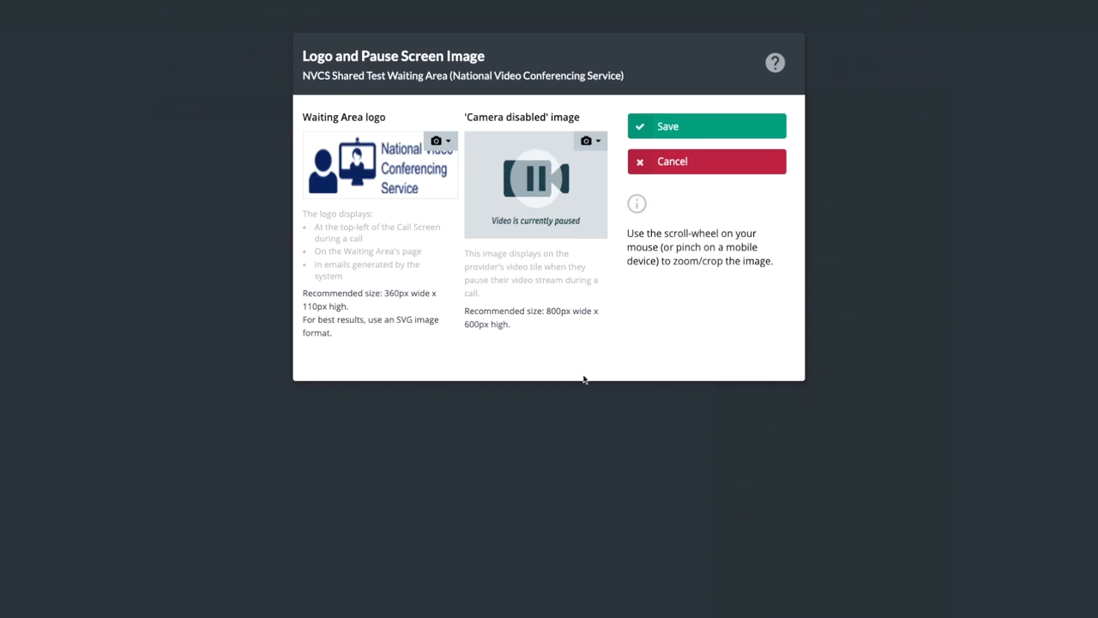
Step: Cancel the logo dialog and save a 09:00 PM–11:00 PM provider access period for Monday and Tuesday
click(686, 168)
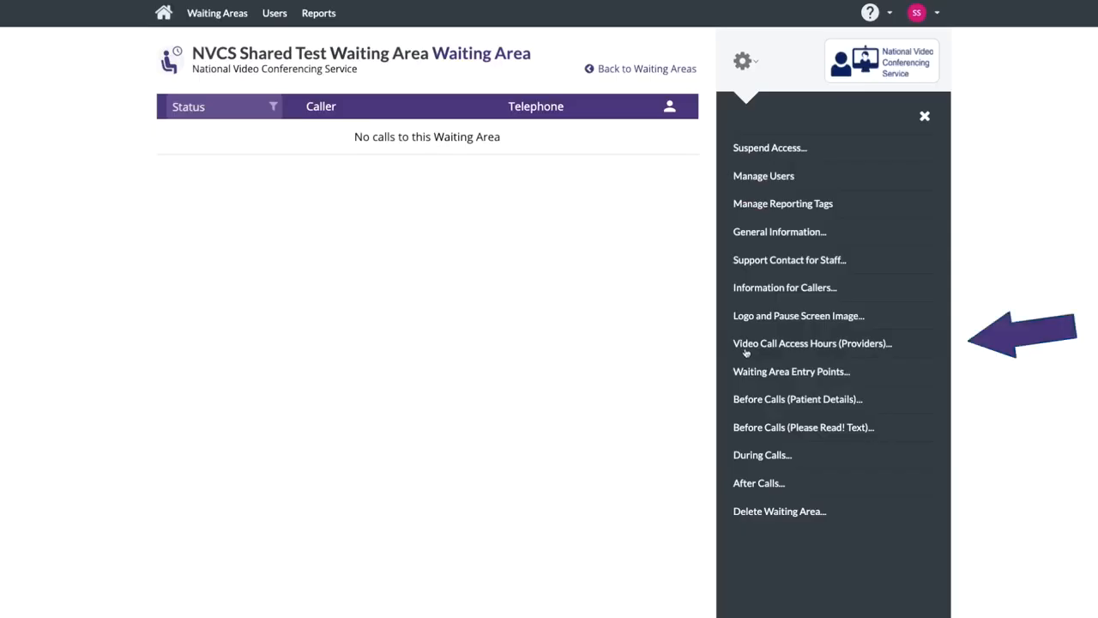
click(746, 346)
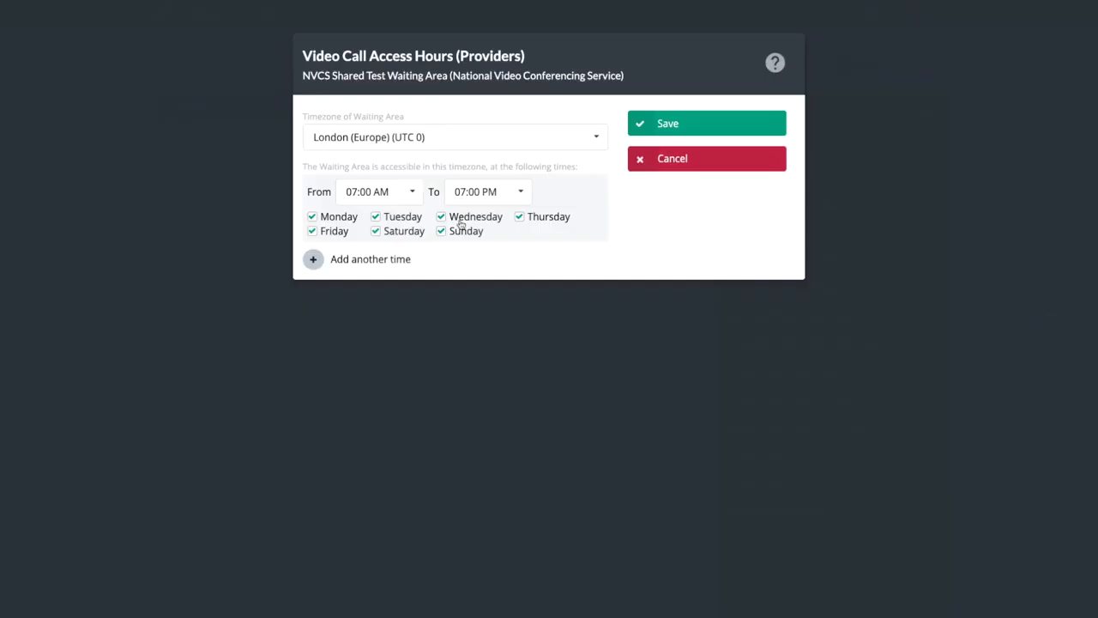
click(313, 259)
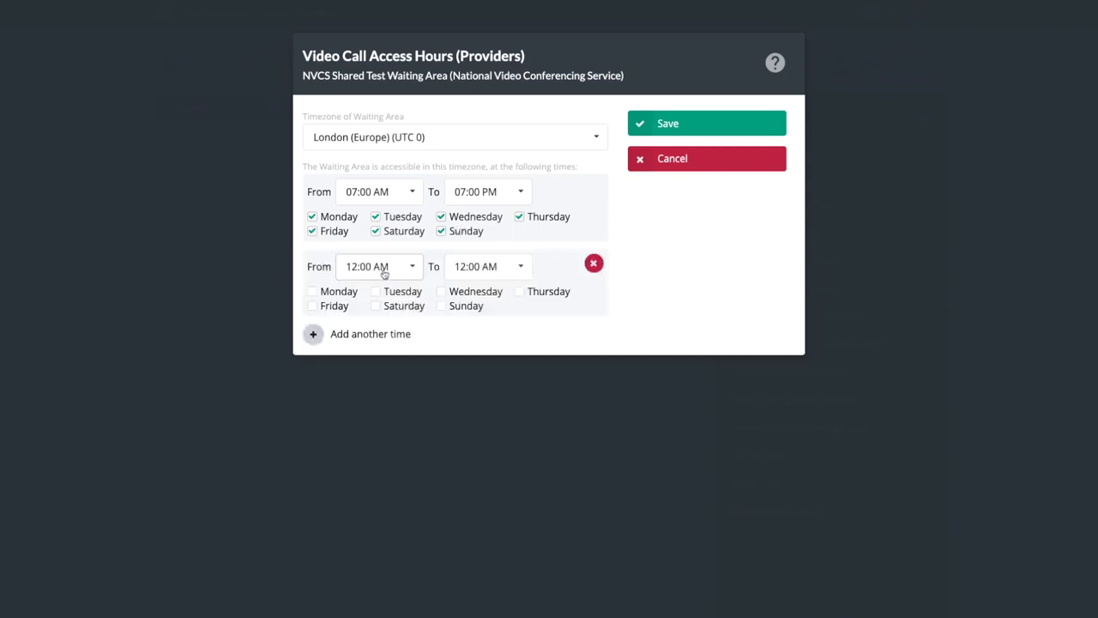
click(410, 269)
drag(420, 285, 421, 420)
click(378, 361)
click(521, 269)
scroll(519, 360, up, 1)
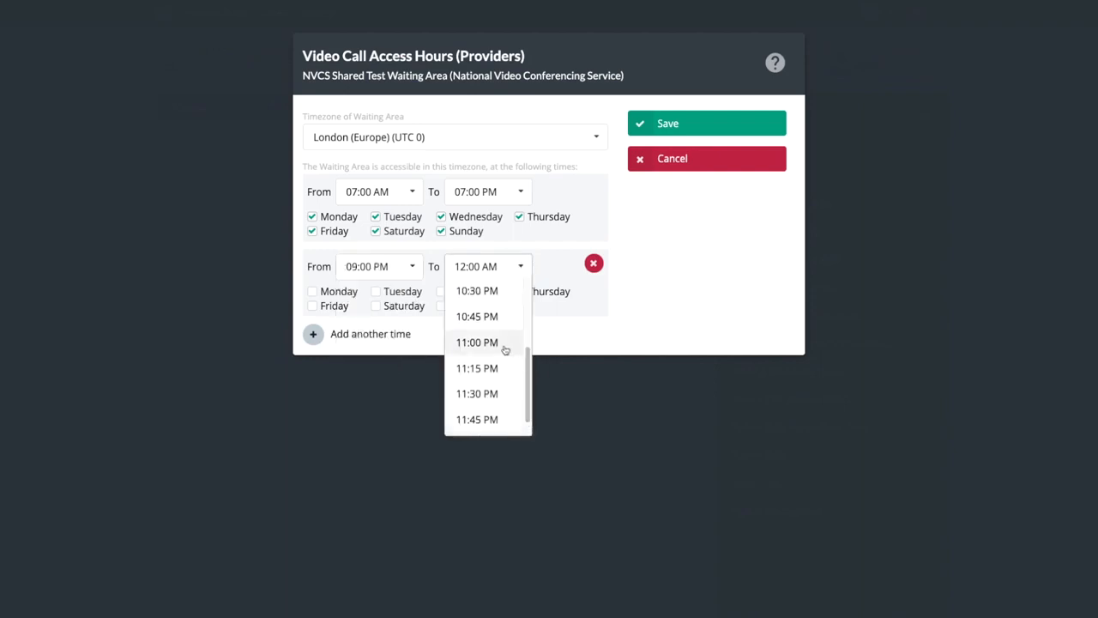
click(506, 348)
click(325, 293)
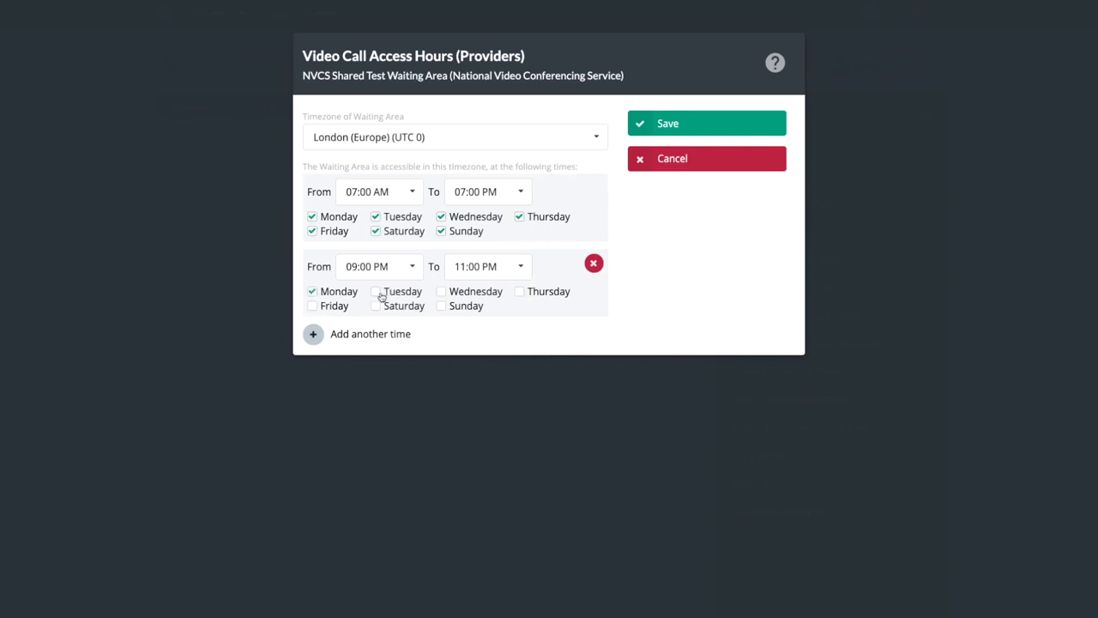
click(382, 294)
click(662, 126)
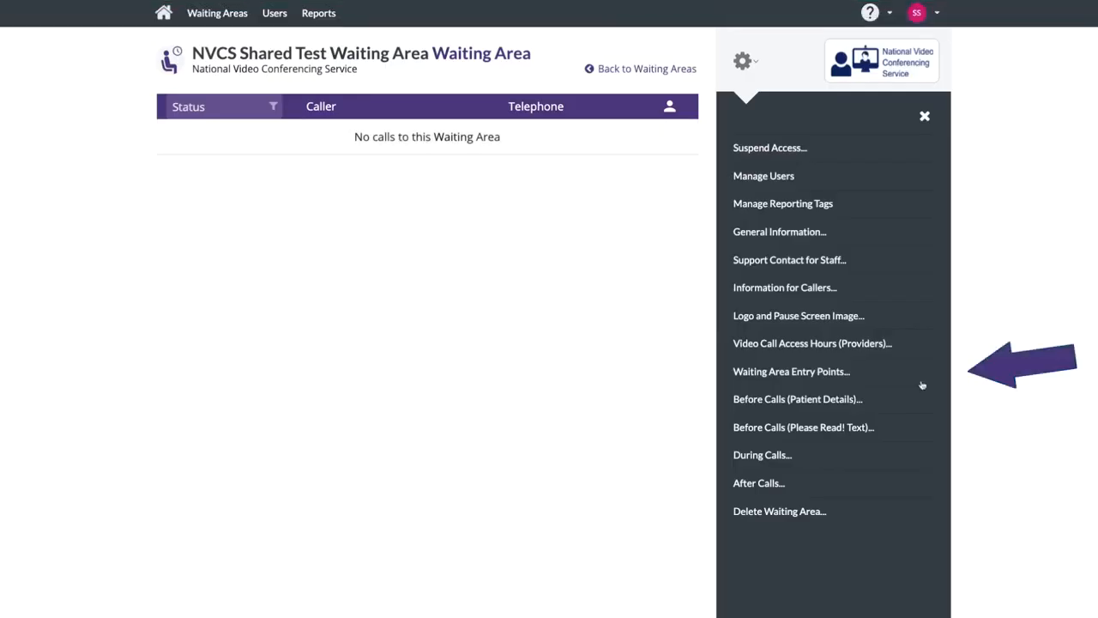
click(827, 375)
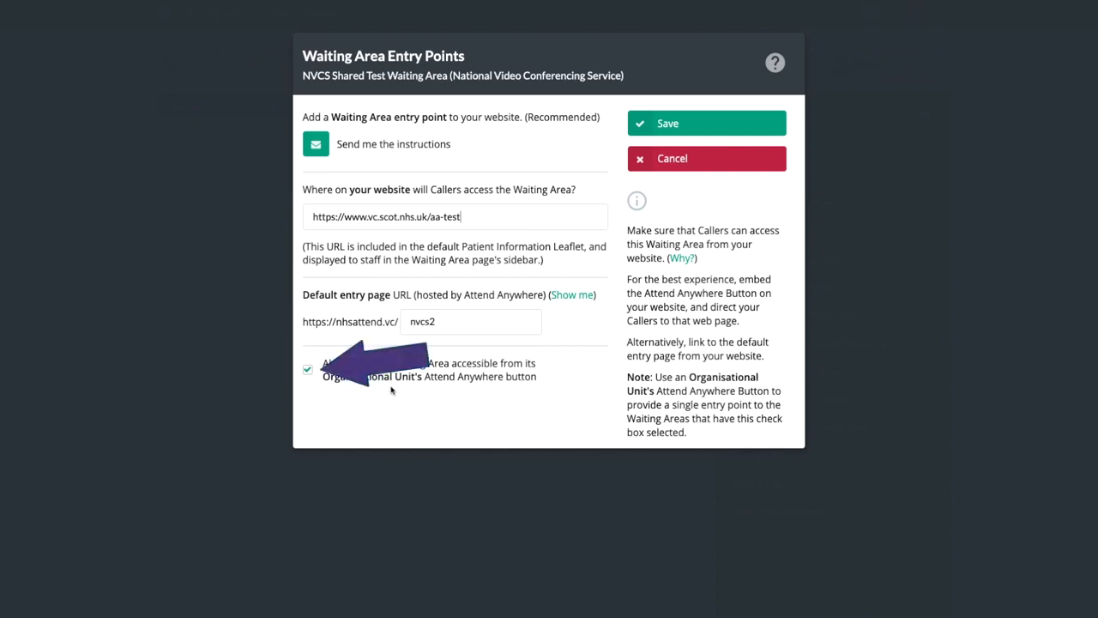
click(739, 160)
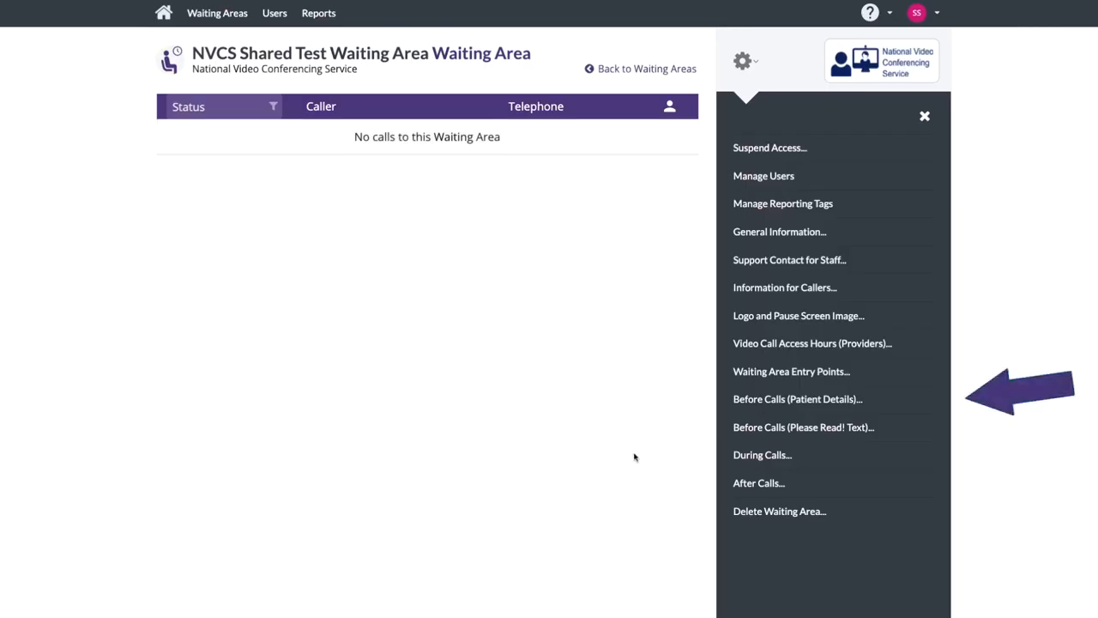
Step: Make Telephone Number a required caller detail in Before Calls (Patient Details) and save
click(742, 399)
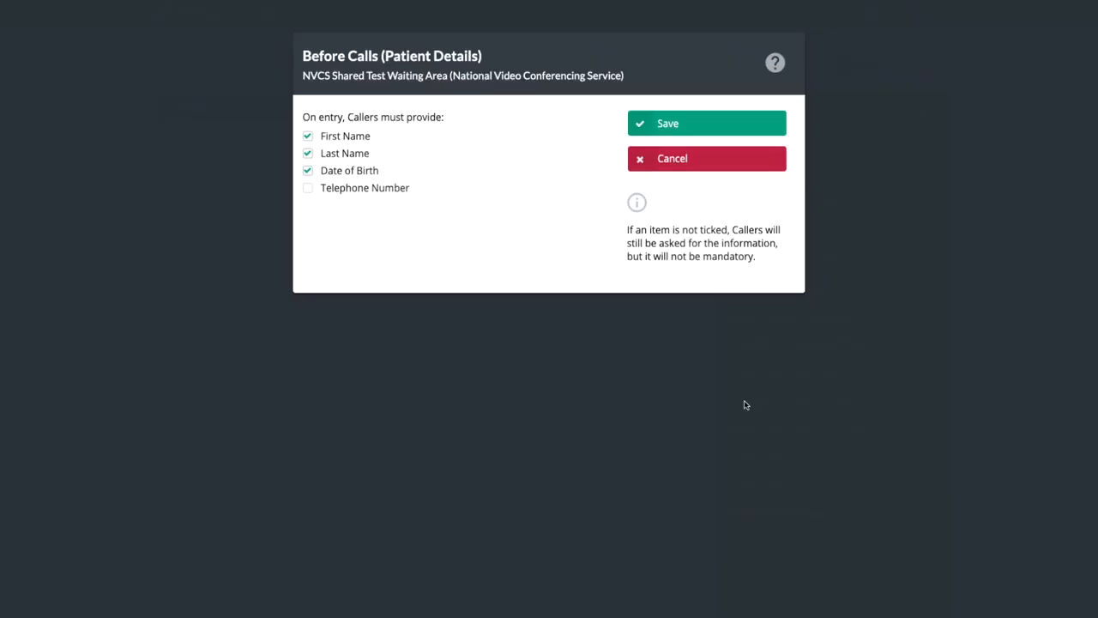
click(308, 190)
click(655, 125)
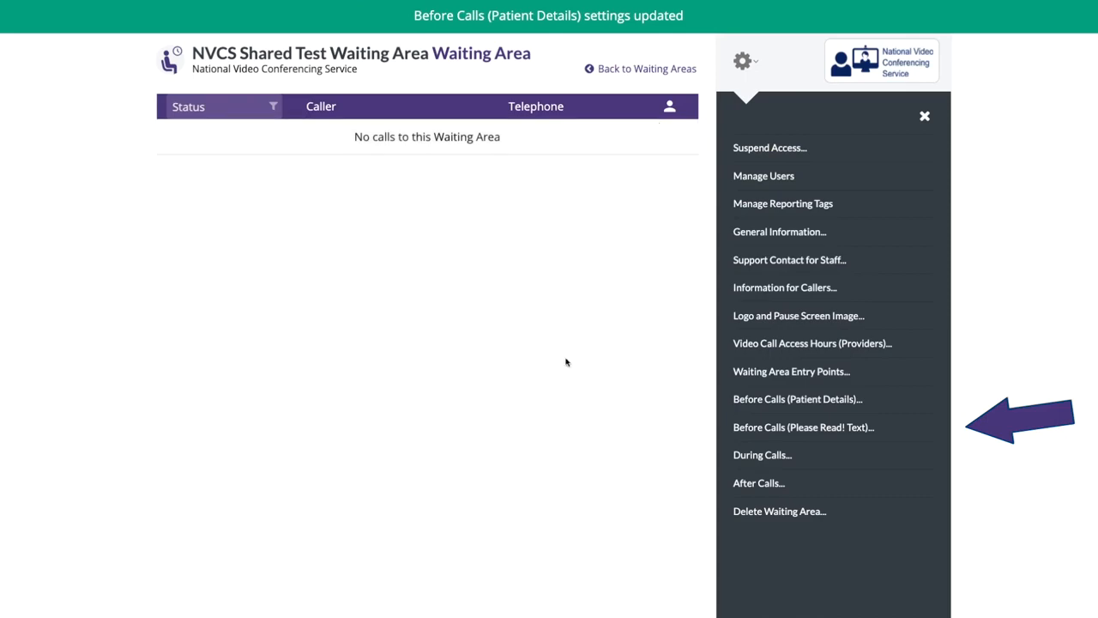
Step: Save the Before Calls 'Please Read!' text with its emergency-service notice unchanged
click(768, 428)
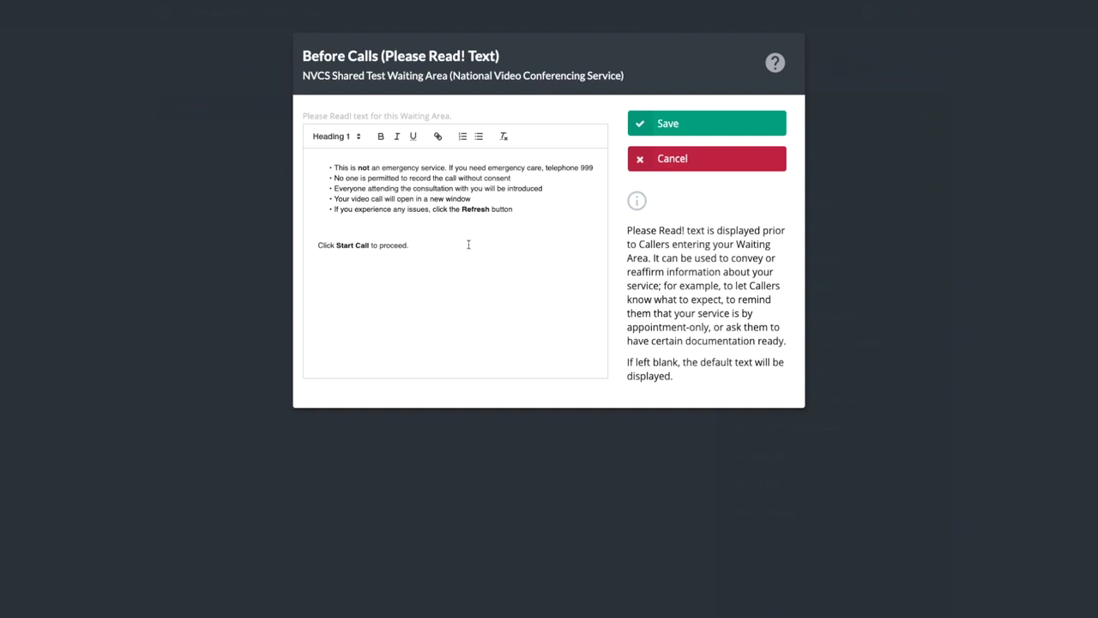
click(647, 127)
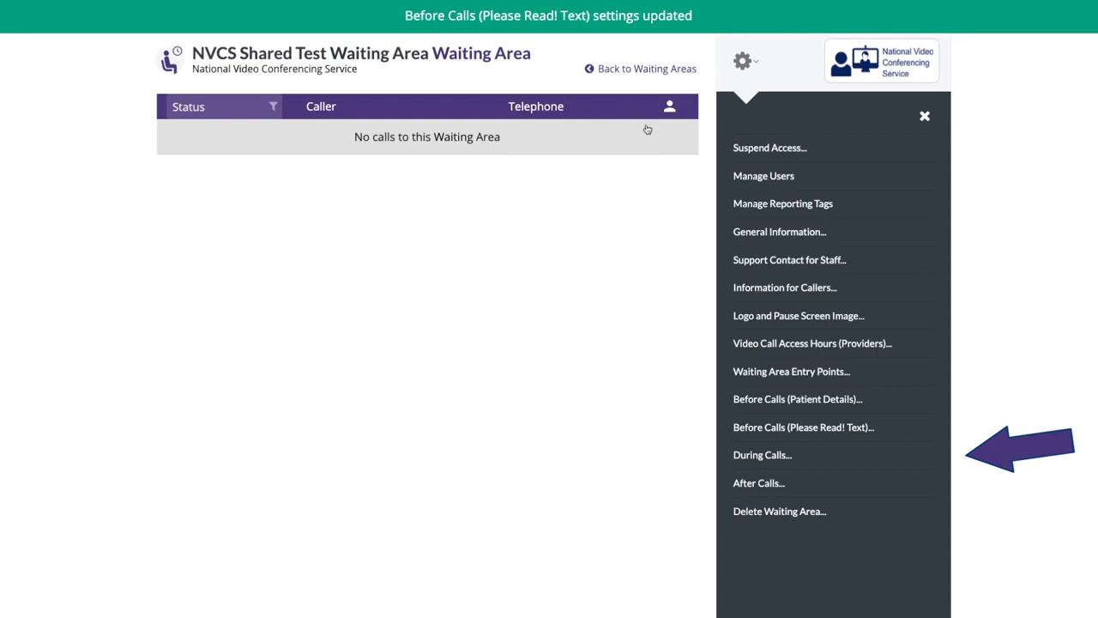
click(753, 460)
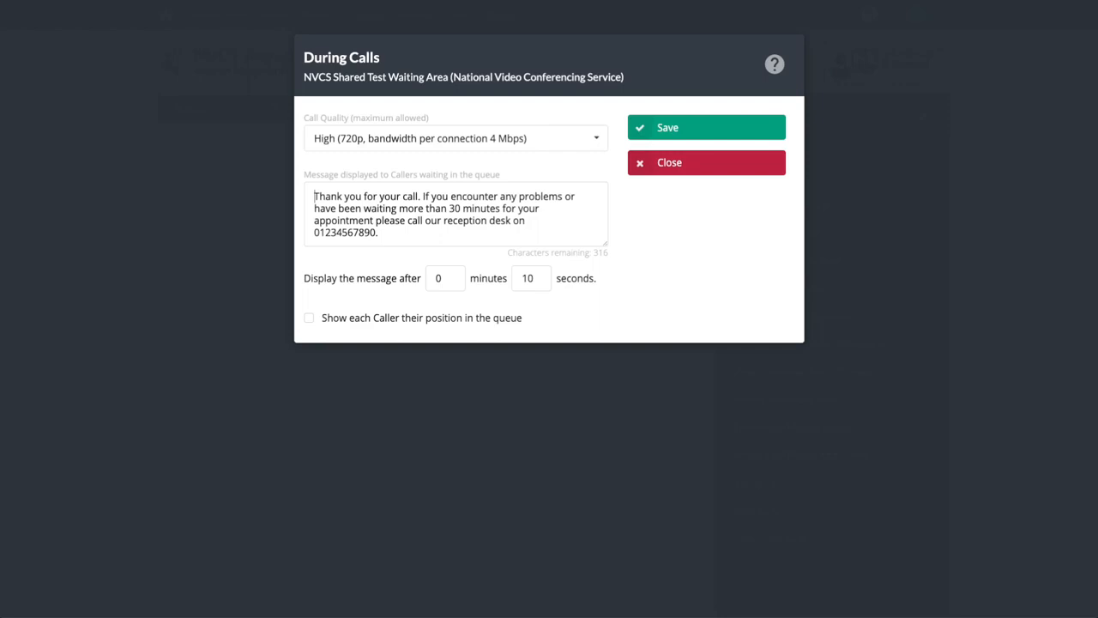
click(668, 165)
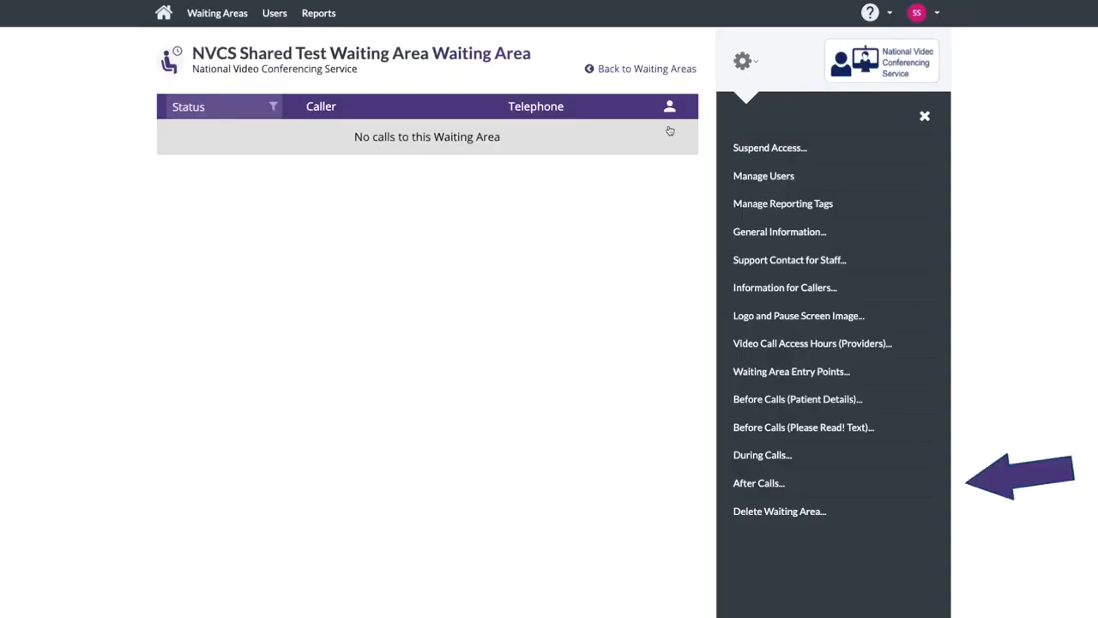
click(768, 485)
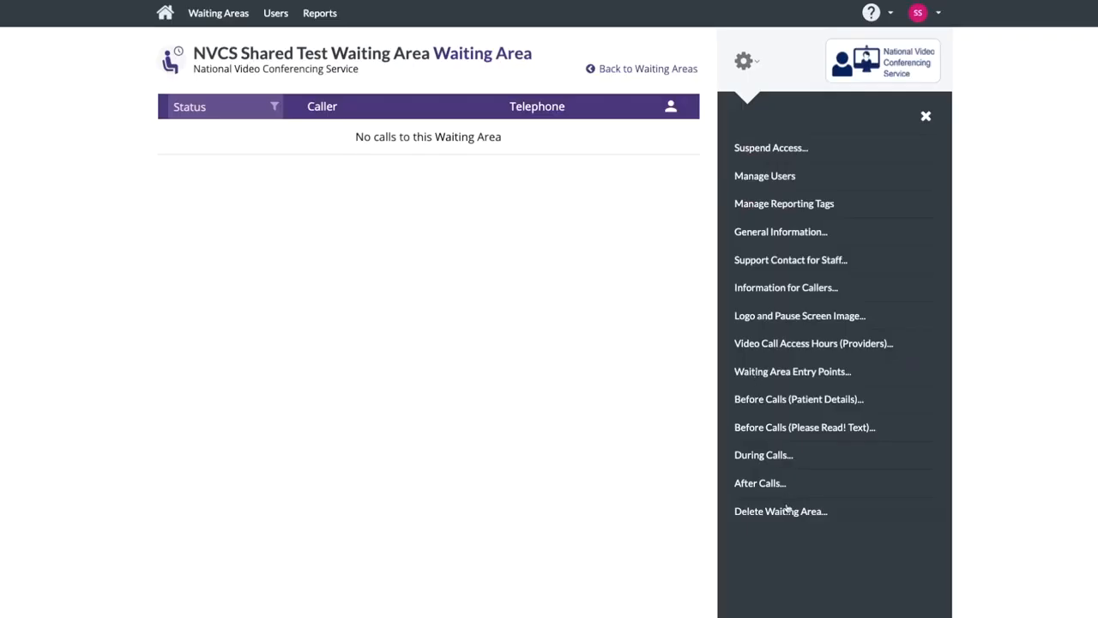
Step: Cancel deletion of the waiting area, then sign out of Attend Anywhere
click(783, 510)
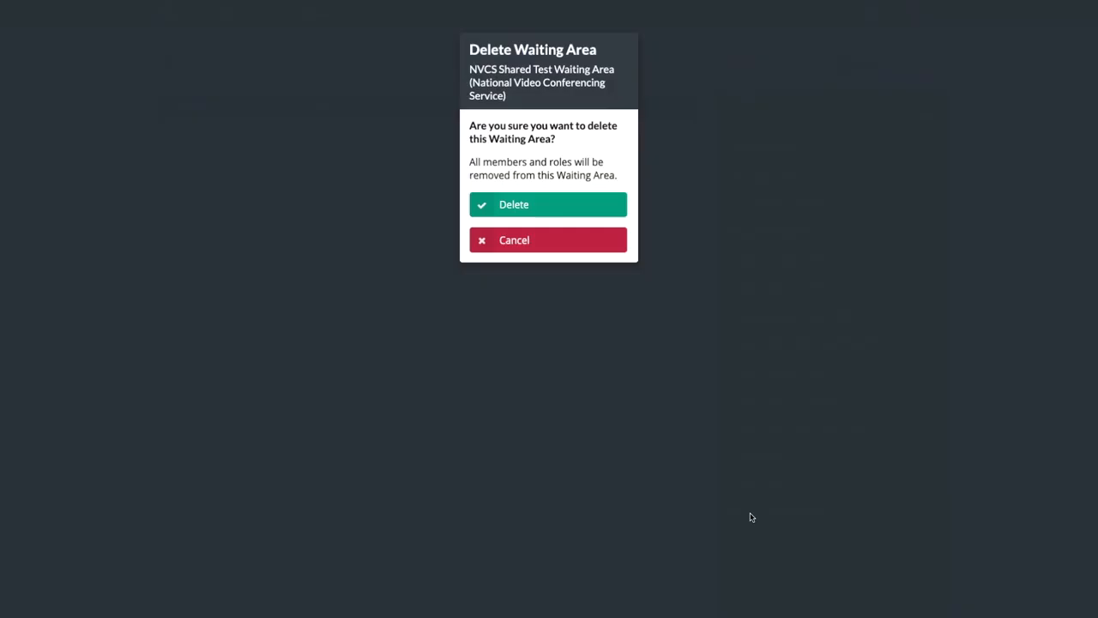
click(525, 248)
click(931, 18)
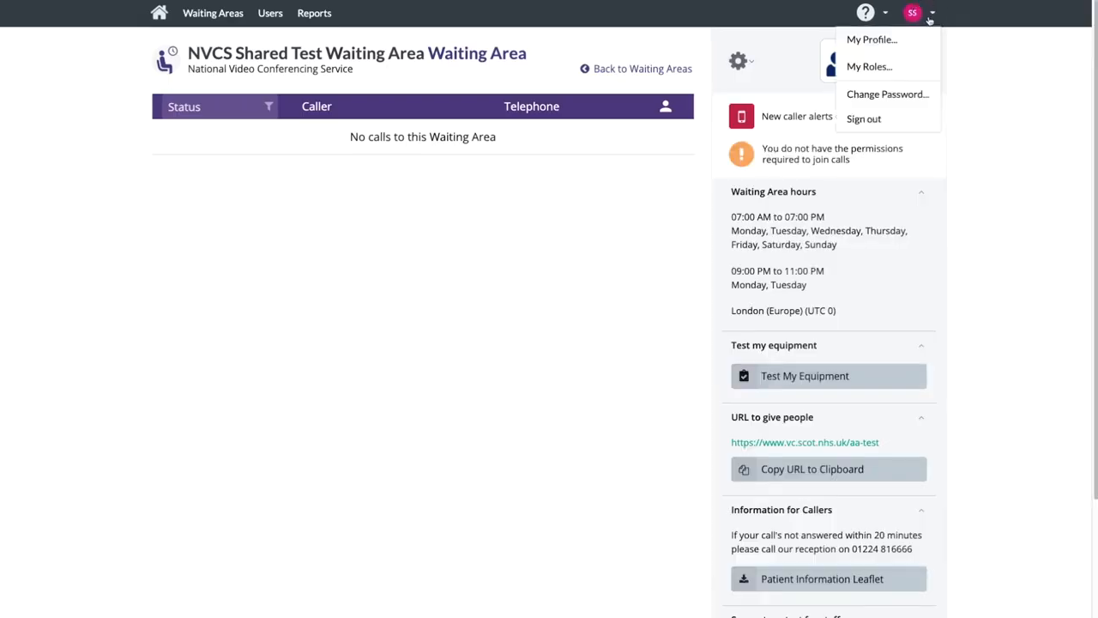
click(864, 119)
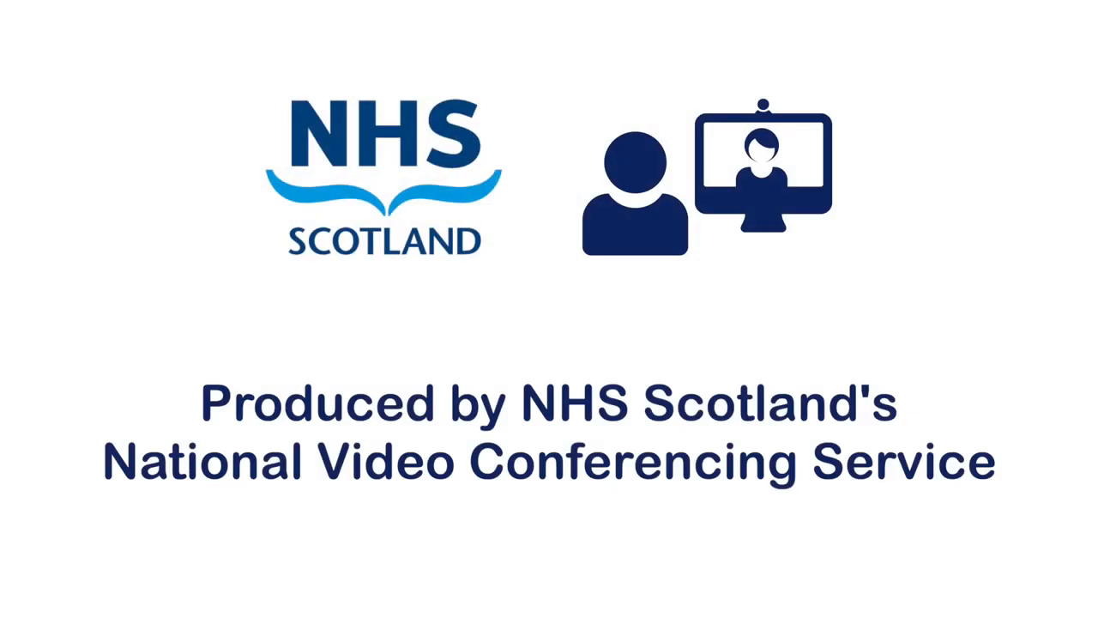